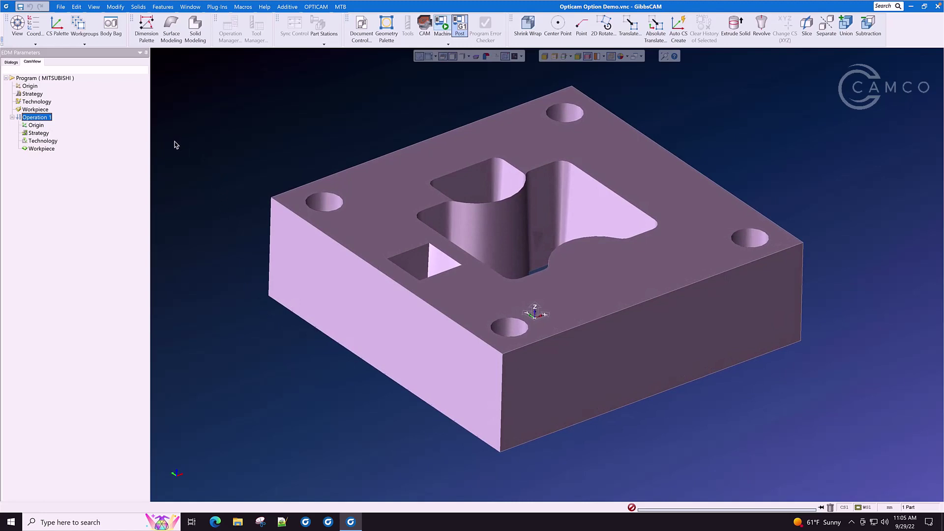
Run automatic feature recognition on Operation 1 for external and internal features, using a new operation for each body.
{"action": "right_click", "coordinate": [35, 120]}
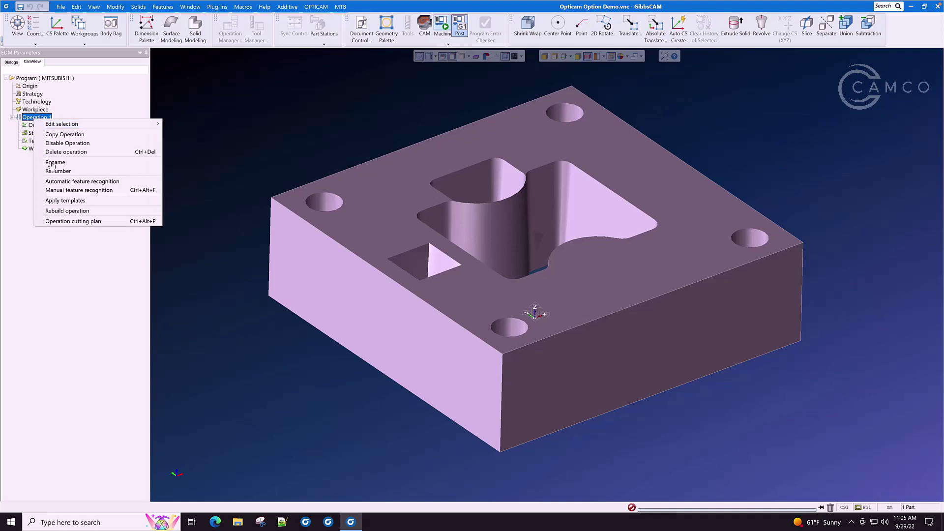
{"action": "left_click", "coordinate": [54, 182]}
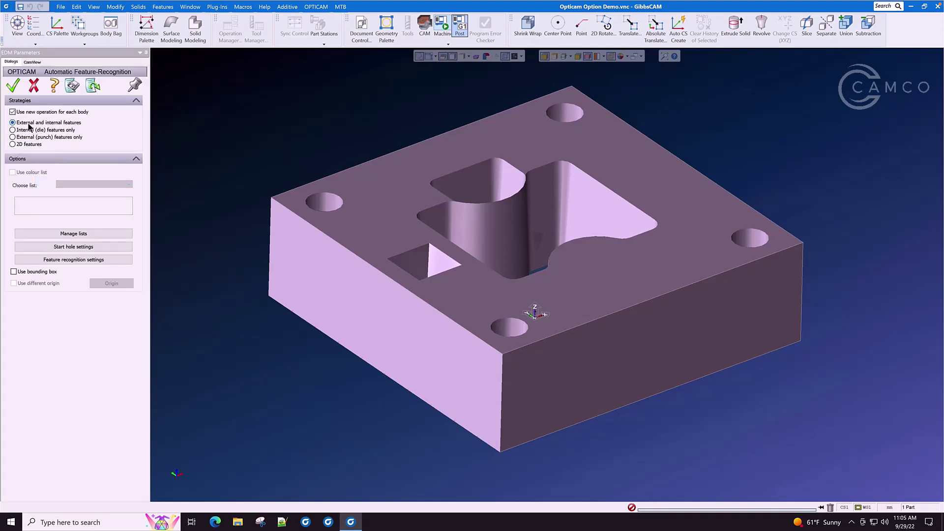
{"action": "left_click", "coordinate": [14, 86]}
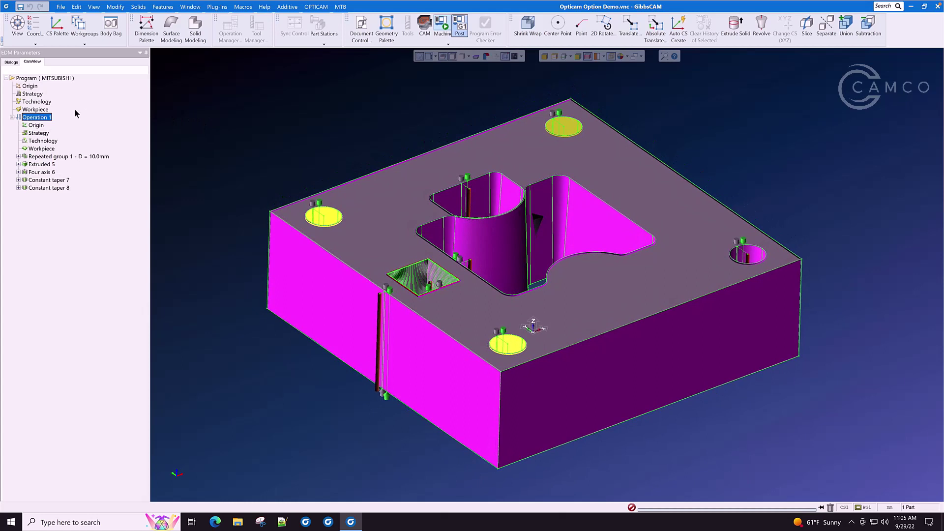
Play the graphic simulation of Operation 1 at a reduced speed, and close the simulation.
{"action": "right_click", "coordinate": [35, 117]}
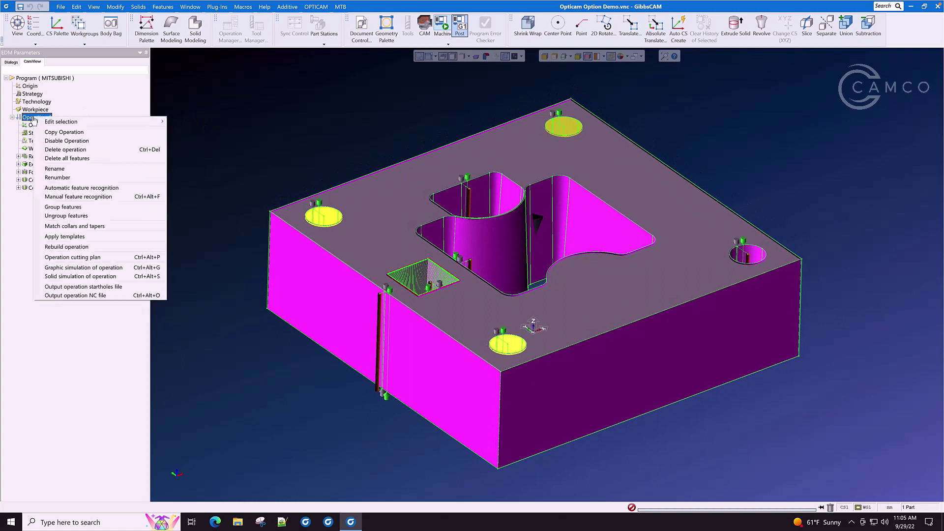
{"action": "left_click", "coordinate": [65, 269]}
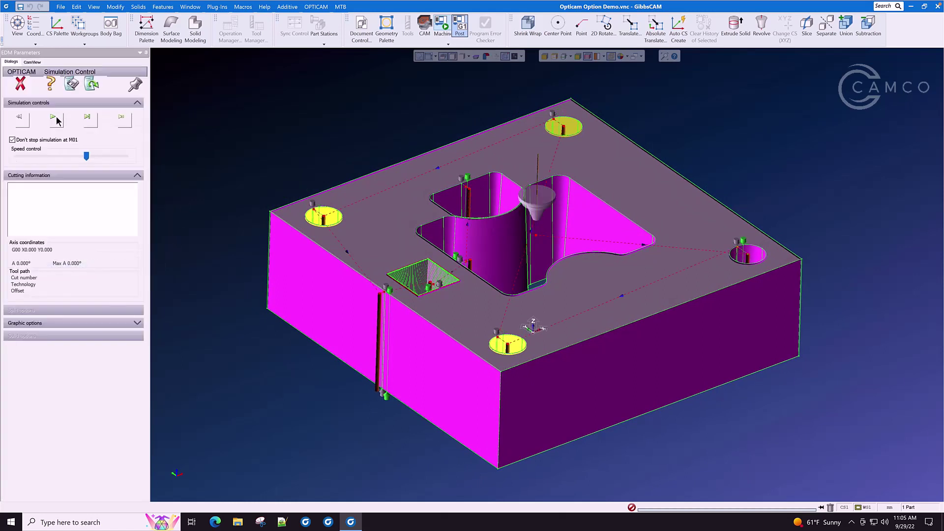
{"action": "left_click", "coordinate": [53, 118]}
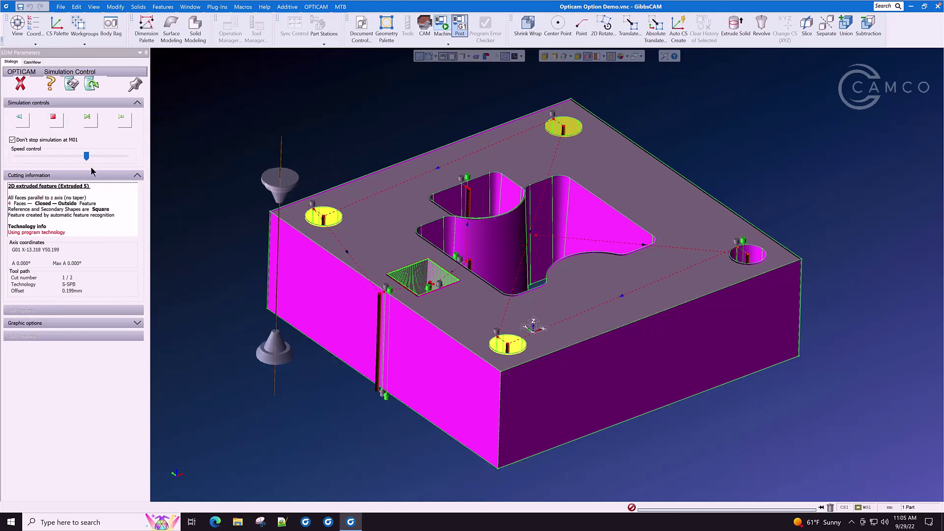
{"action": "left_click_drag", "start_coordinate": [86, 156], "coordinate": [67, 156]}
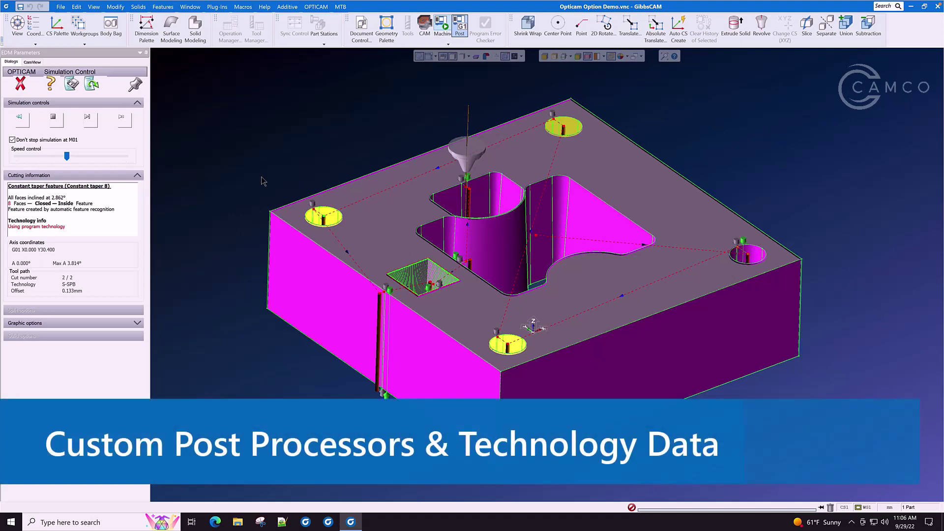
{"action": "left_click", "coordinate": [20, 84]}
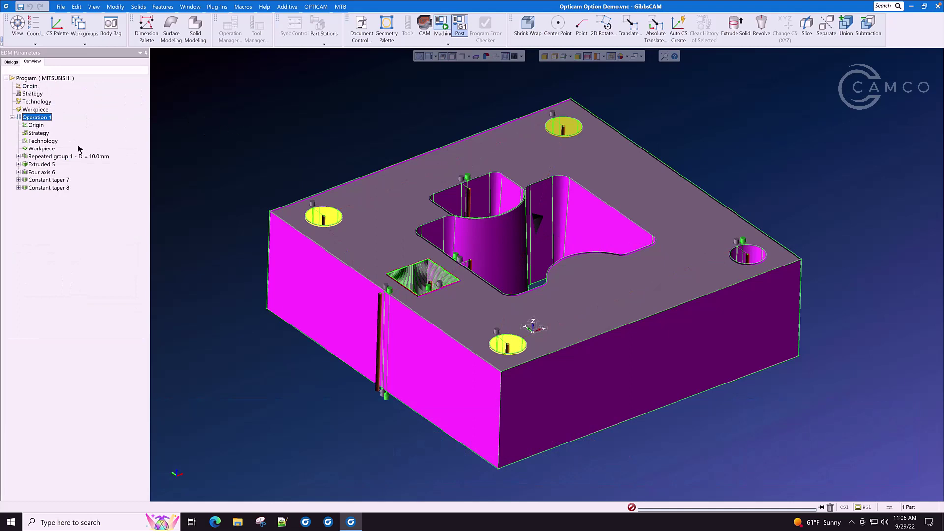
Set the routing optimization of the repeated group of 10 mm holes to Tour.
{"action": "left_click", "coordinate": [64, 156]}
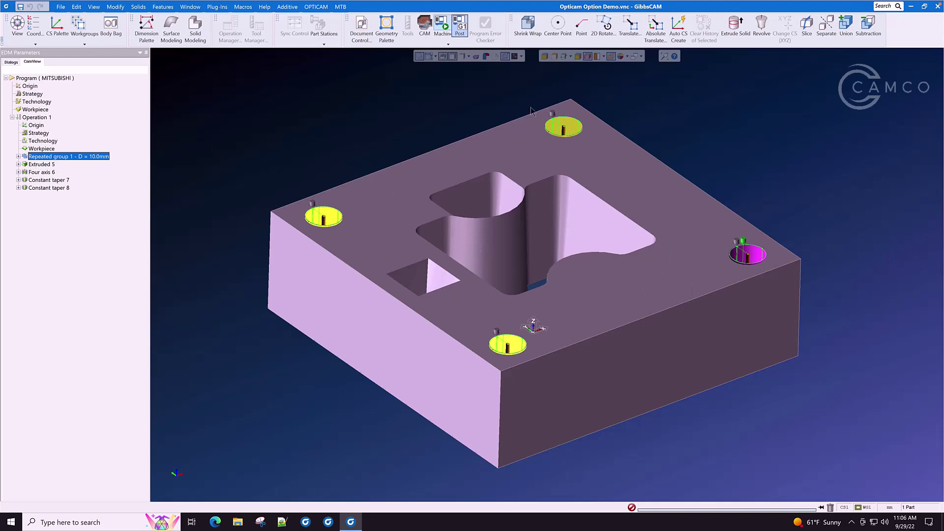
{"action": "double_click", "coordinate": [64, 157]}
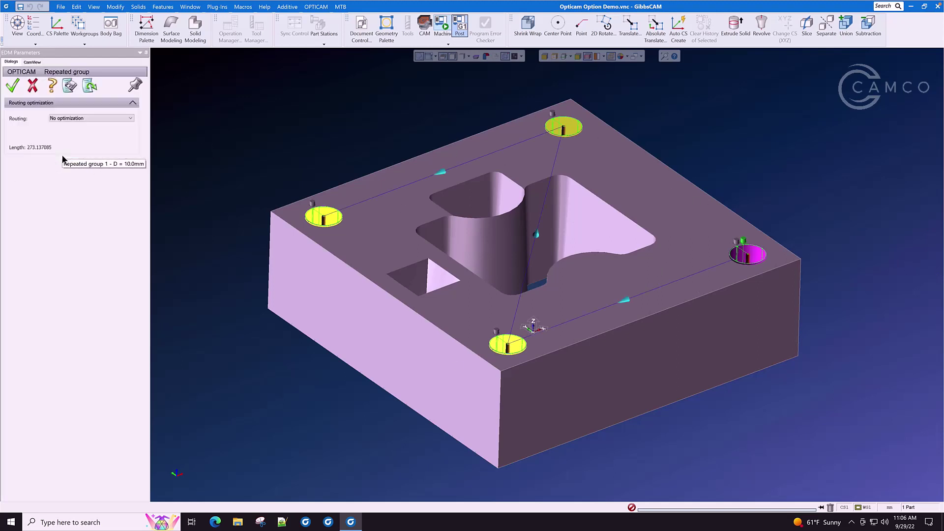
{"action": "left_click", "coordinate": [123, 119]}
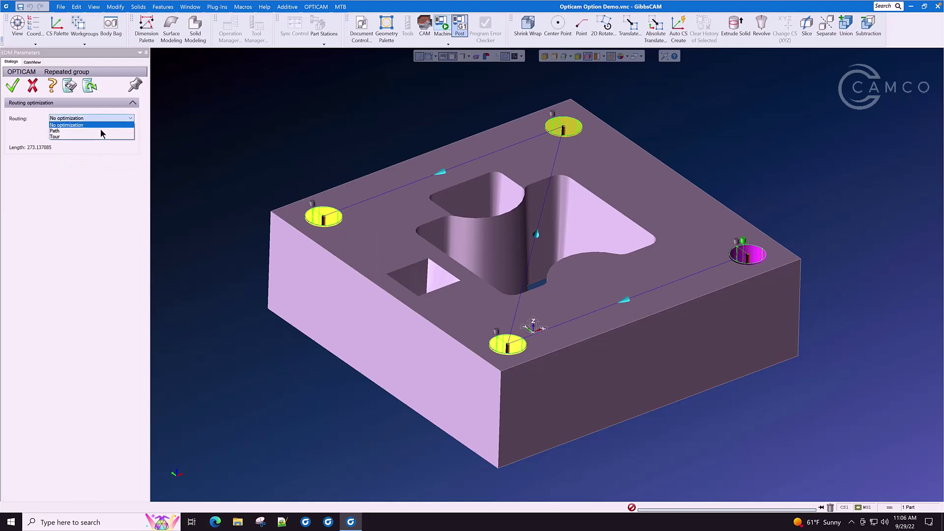
{"action": "left_click", "coordinate": [92, 137]}
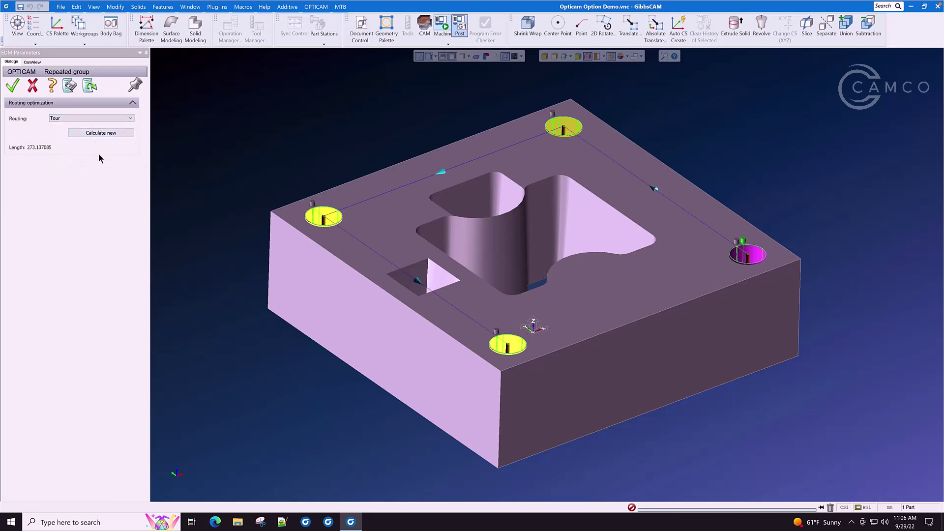
{"action": "left_click", "coordinate": [13, 86]}
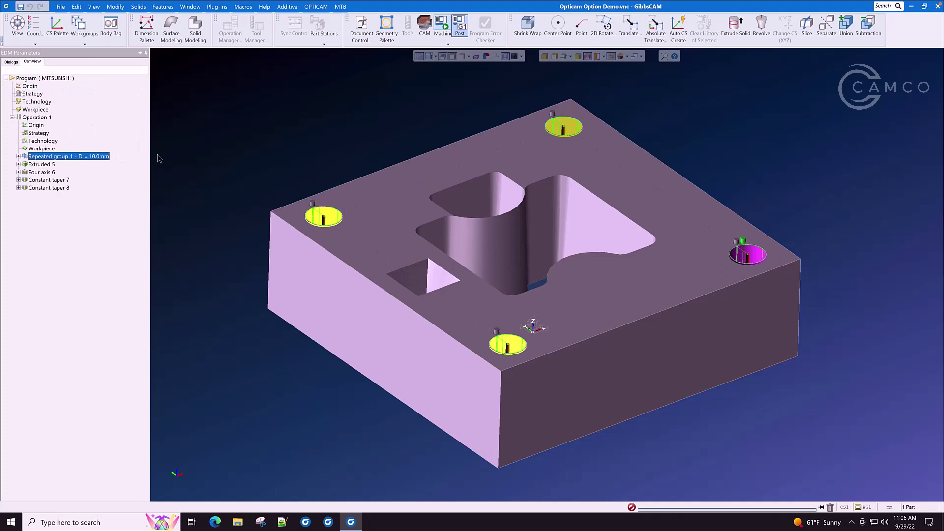
Simulate Operation 1 graphically to check the hole-to-hole cutting order, and close the simulation.
{"action": "right_click", "coordinate": [37, 119]}
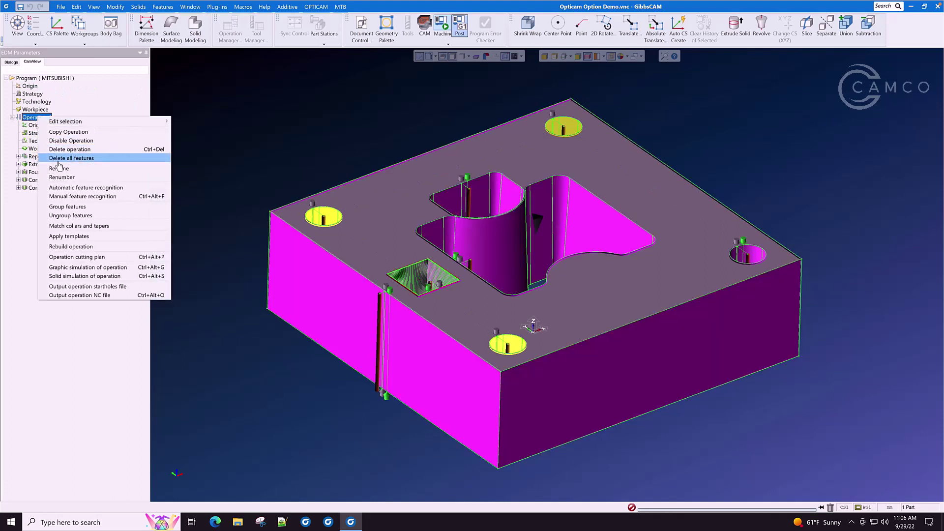
{"action": "left_click", "coordinate": [71, 267]}
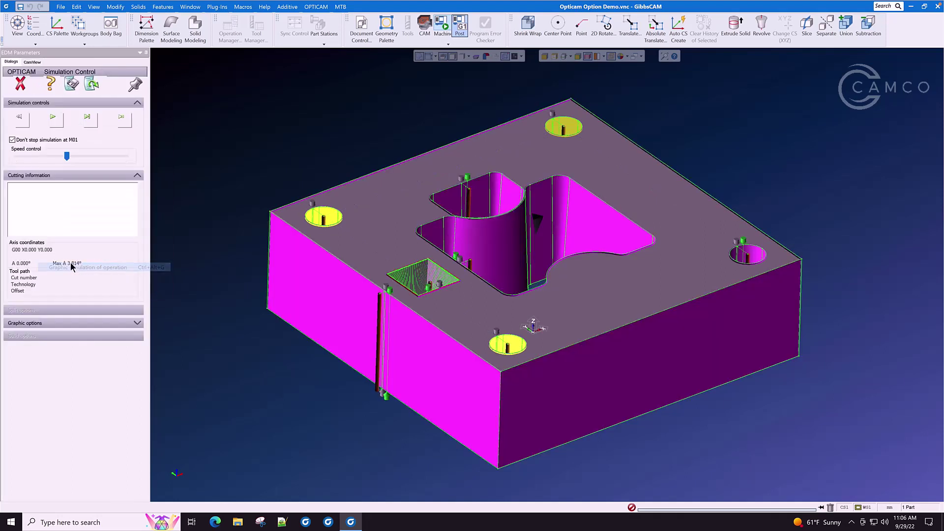
{"action": "left_click", "coordinate": [55, 121]}
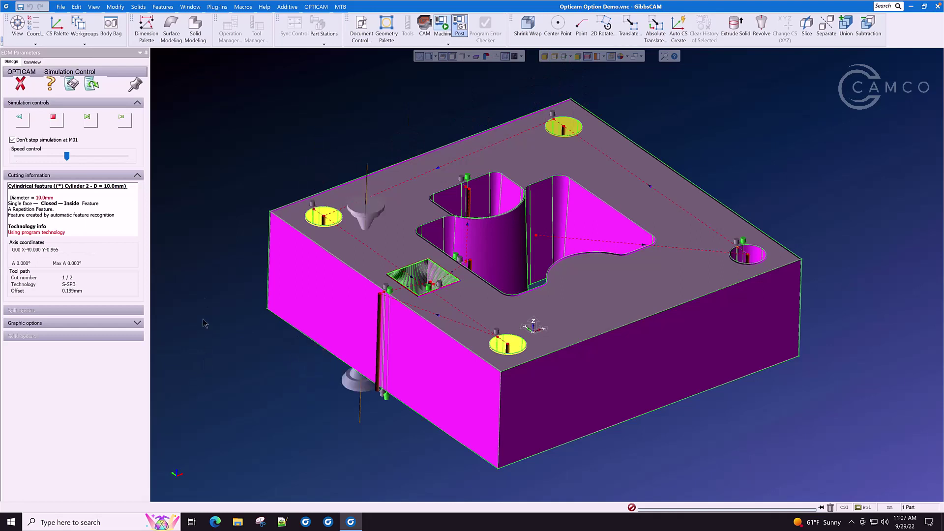
{"action": "left_click", "coordinate": [20, 85]}
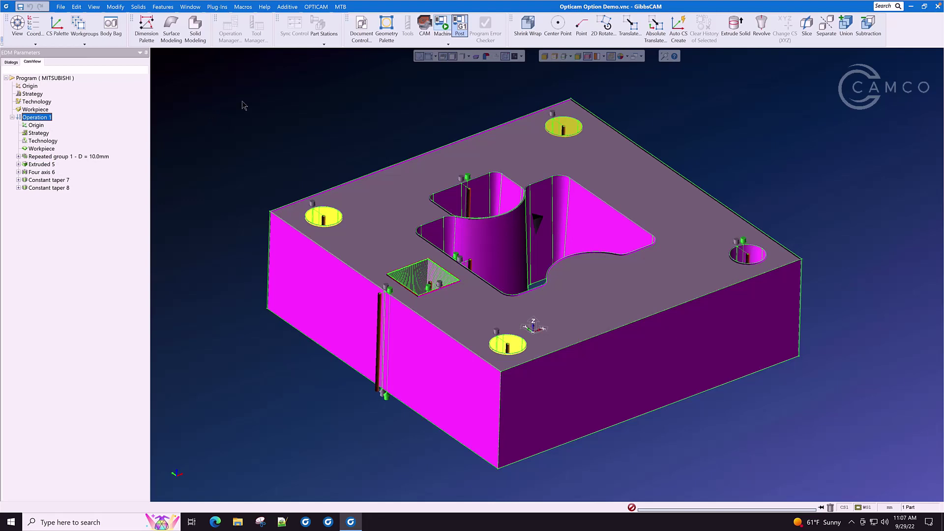
Review the feature recognition settings in the OPTICAM basic settings, including feature types, cutting direction and technology templates.
{"action": "left_click", "coordinate": [315, 6]}
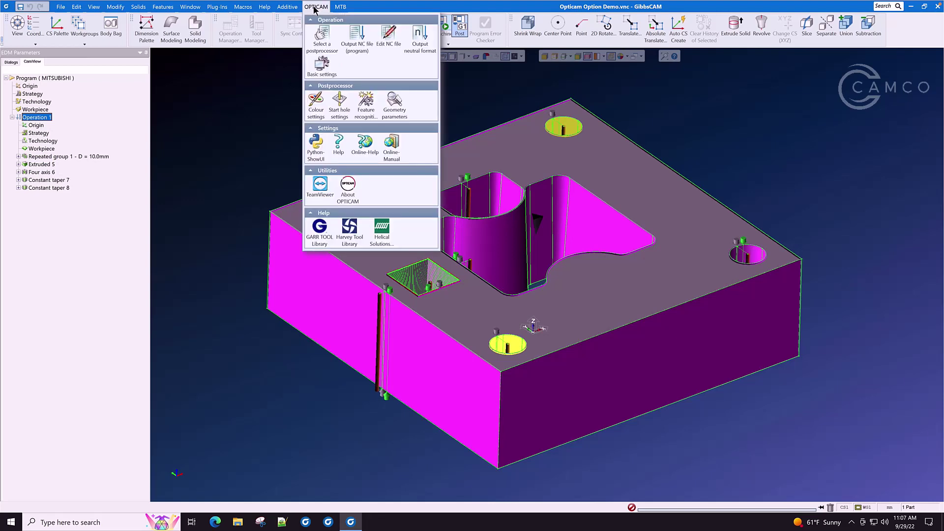
{"action": "left_click", "coordinate": [323, 66]}
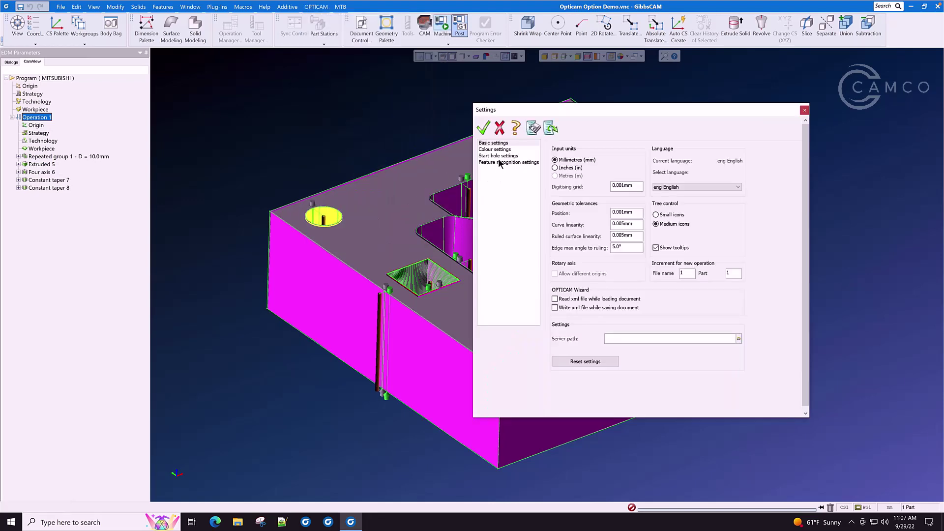
{"action": "left_click", "coordinate": [498, 164]}
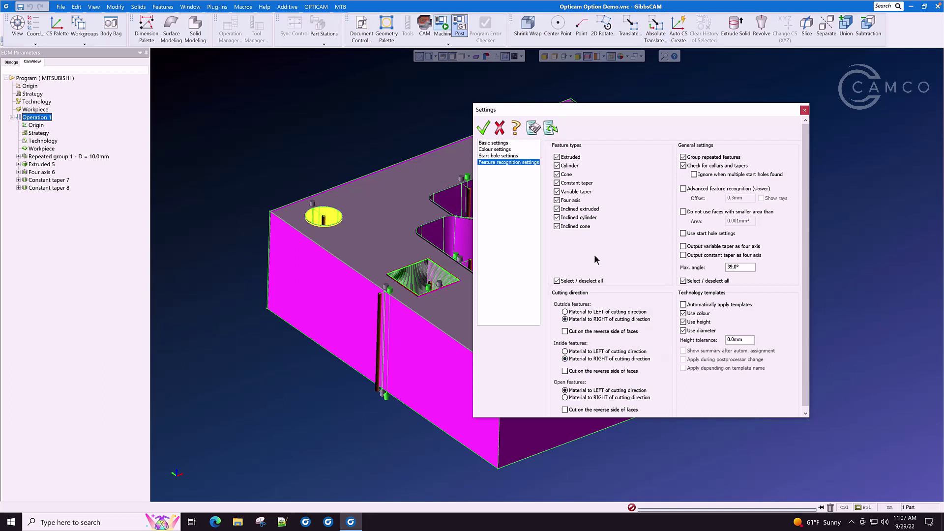
{"action": "left_click", "coordinate": [483, 129]}
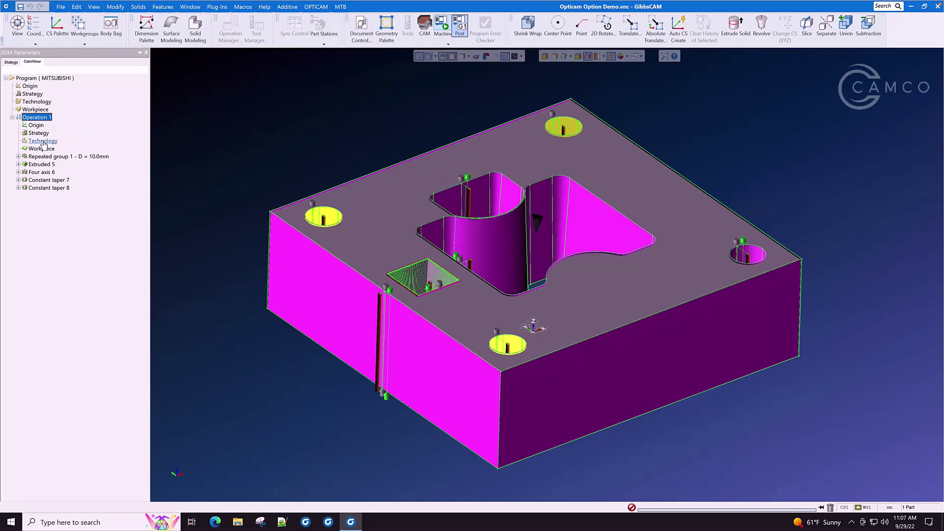
Load the two-cut Mitsubishi machine technology for a 10.0 mm steel die into the program, accepting the cut information.
{"action": "mouse_move", "coordinate": [43, 144]}
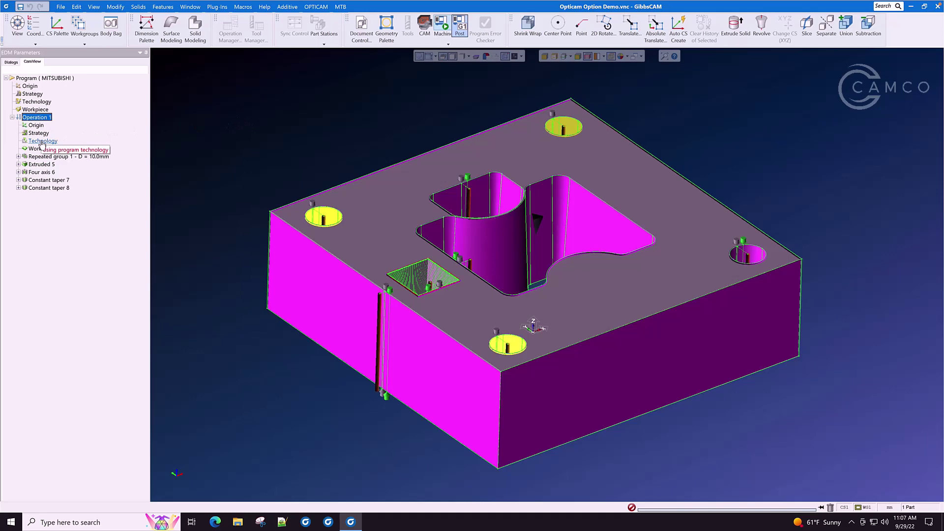
{"action": "double_click", "coordinate": [43, 141]}
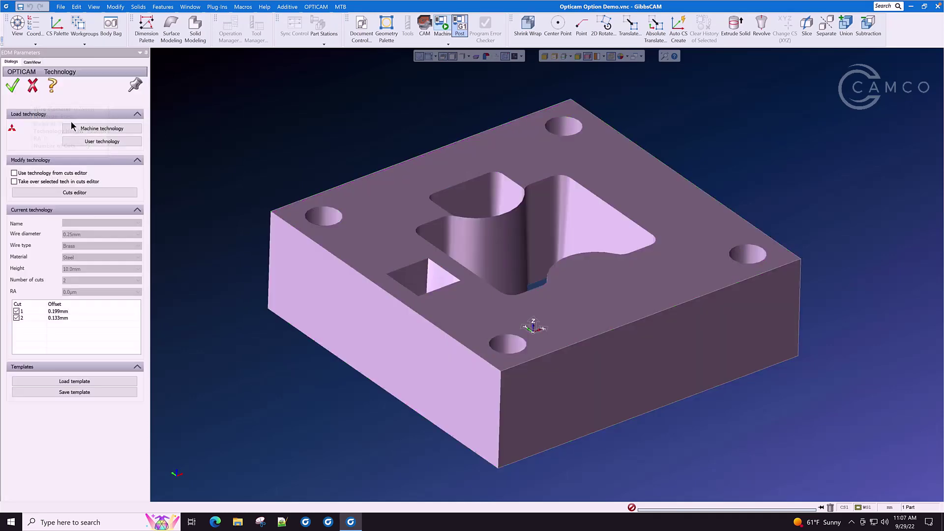
{"action": "left_click", "coordinate": [117, 129]}
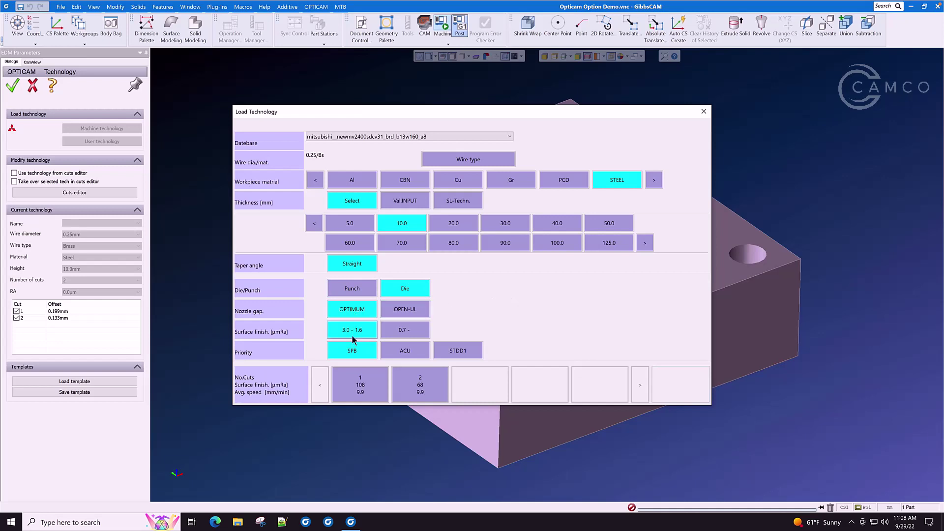
{"action": "left_click", "coordinate": [423, 388]}
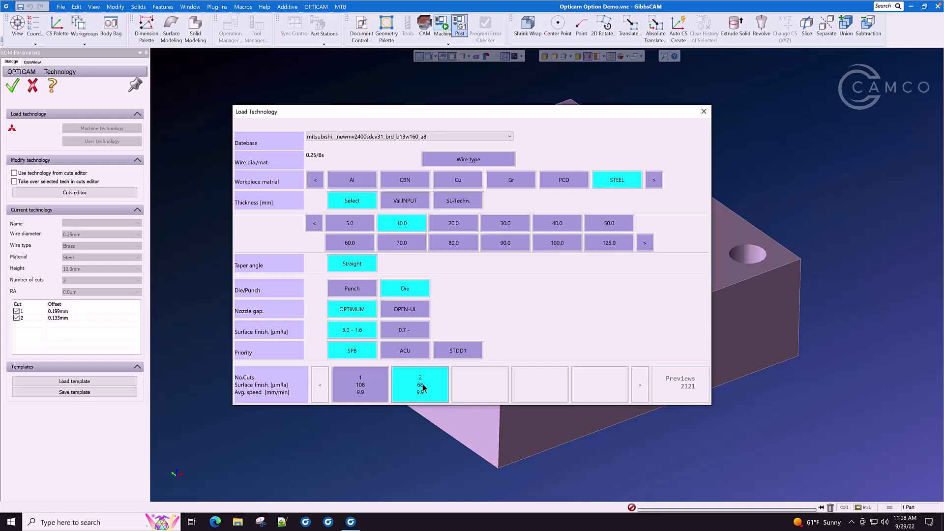
{"action": "left_click", "coordinate": [422, 388]}
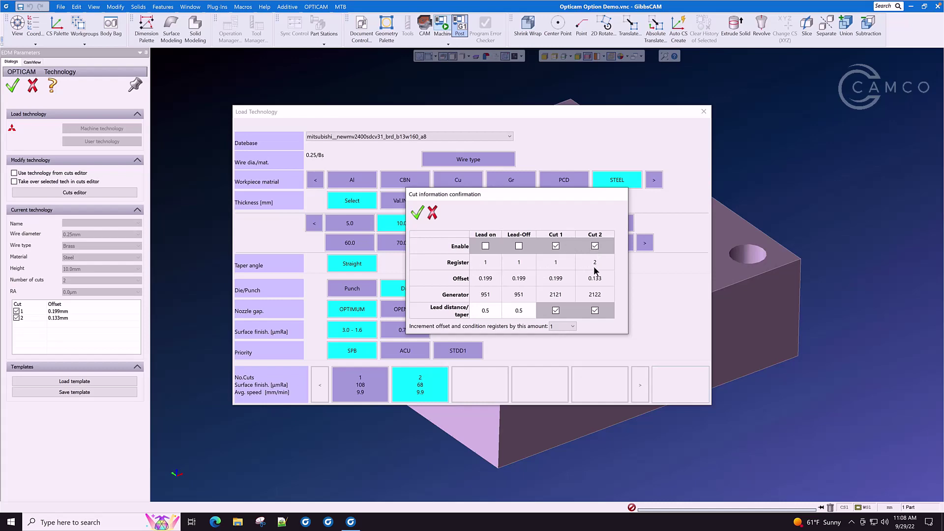
{"action": "left_click", "coordinate": [417, 213]}
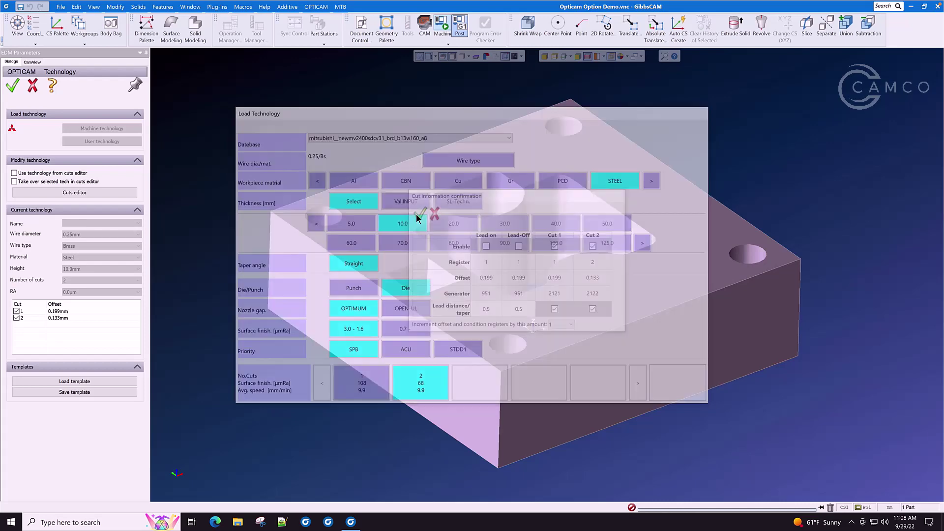
{"action": "left_click", "coordinate": [13, 88]}
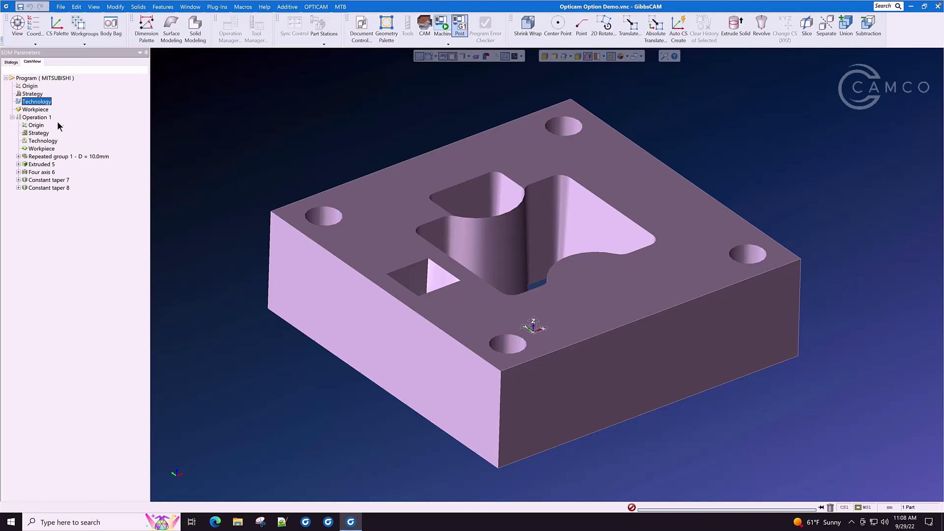
Inspect the toolpath of Operation 1 in the graphic simulation without playing it, and close the simulation.
{"action": "right_click", "coordinate": [33, 118]}
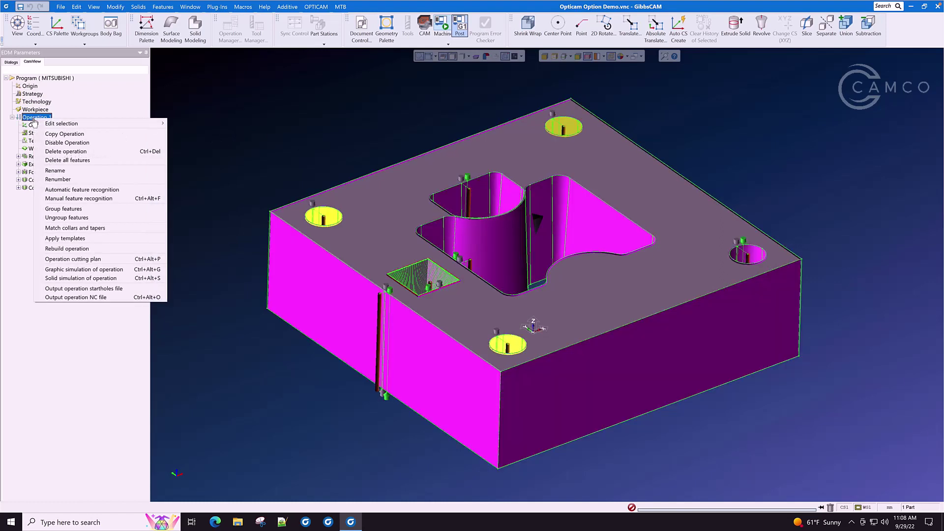
{"action": "left_click", "coordinate": [68, 270]}
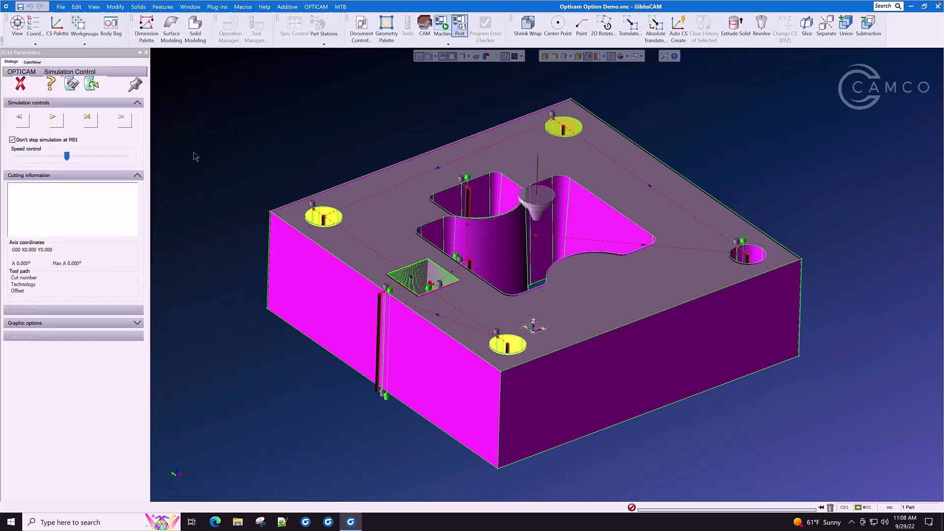
{"action": "left_click", "coordinate": [21, 85]}
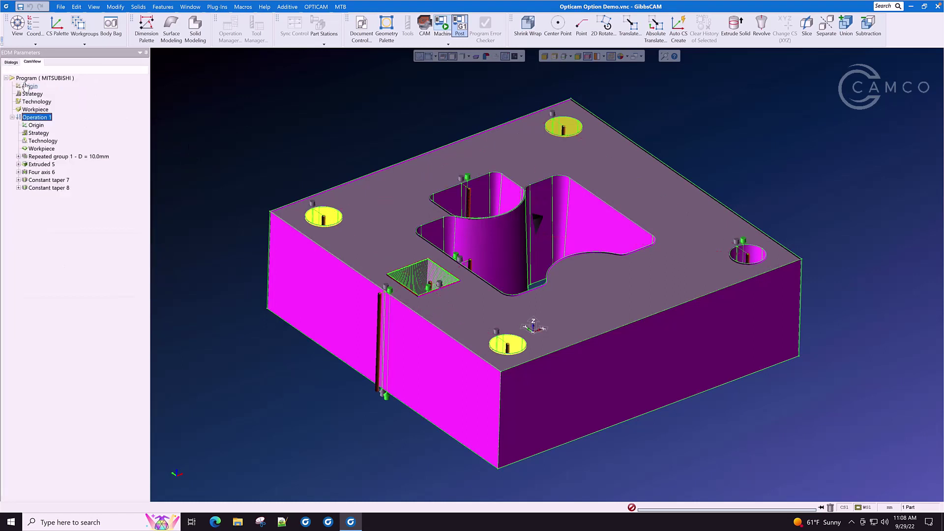
Set the from position of Operation 1 to start at the 1. feature.
{"action": "double_click", "coordinate": [36, 119]}
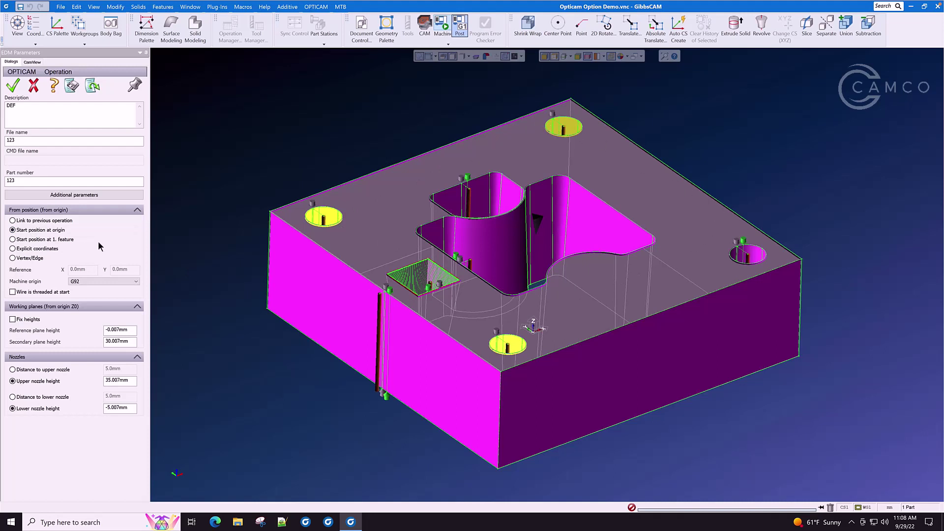
{"action": "left_click", "coordinate": [13, 239]}
{"action": "left_click", "coordinate": [14, 87]}
Play the graphic simulation of Operation 1 to check its new start position, and close the simulation.
{"action": "right_click", "coordinate": [35, 117]}
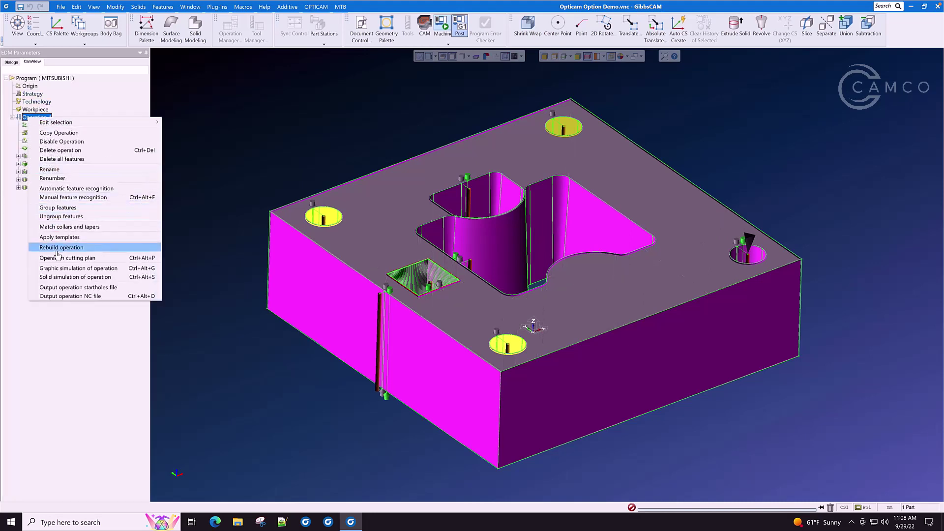
{"action": "left_click", "coordinate": [59, 268]}
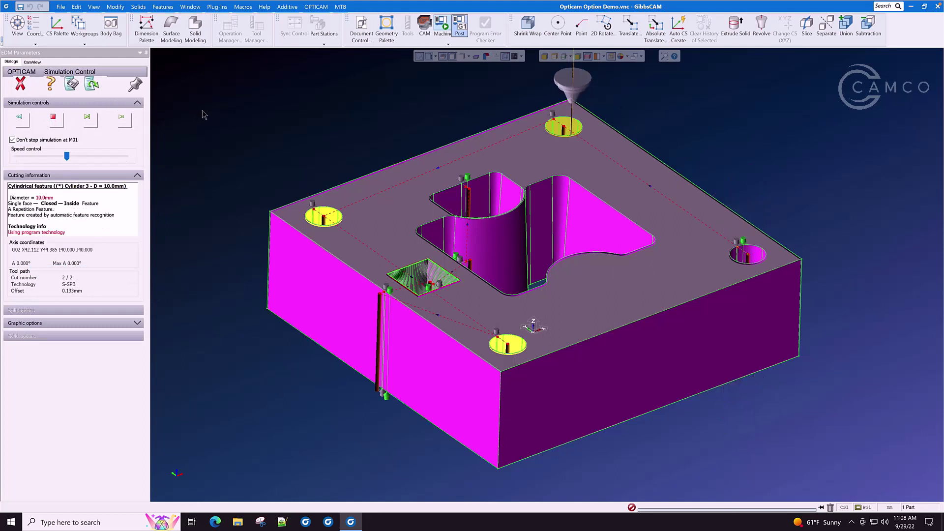
{"action": "left_click", "coordinate": [20, 84]}
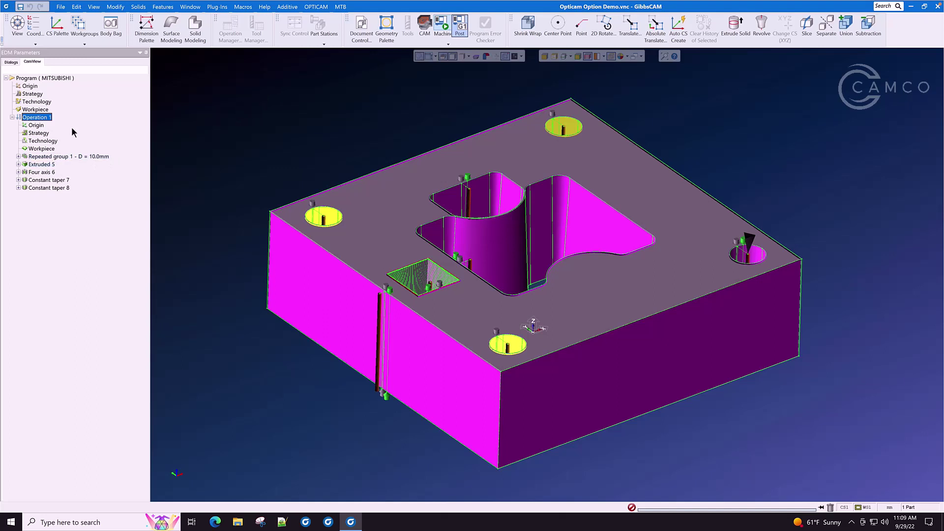
Set Operation 1's strategy to machine the smallest features first and cut bridges at the end of the operation.
{"action": "double_click", "coordinate": [39, 133]}
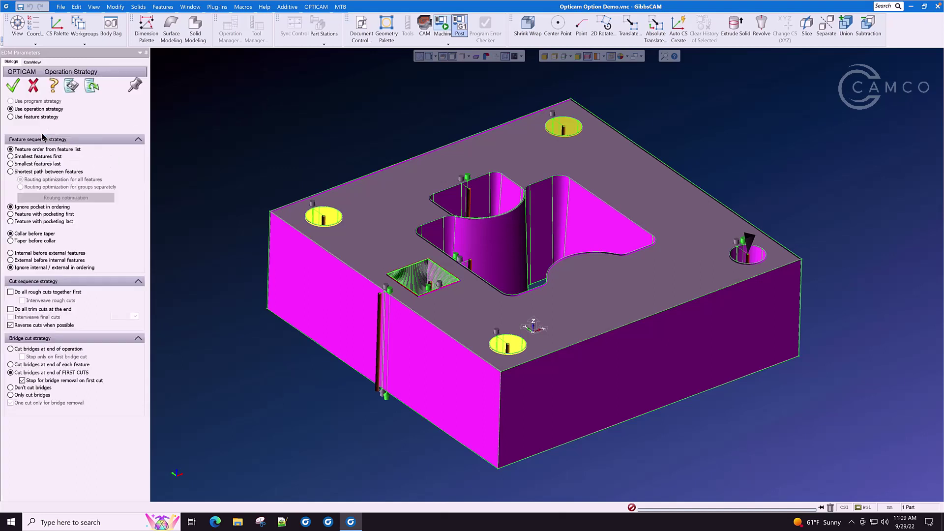
{"action": "left_click", "coordinate": [11, 157]}
{"action": "left_click", "coordinate": [11, 349]}
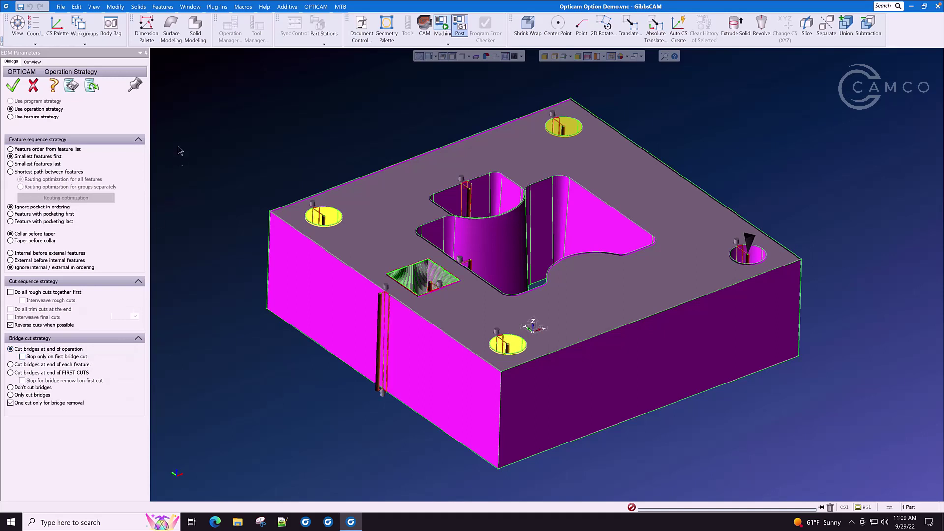
{"action": "left_click", "coordinate": [14, 87]}
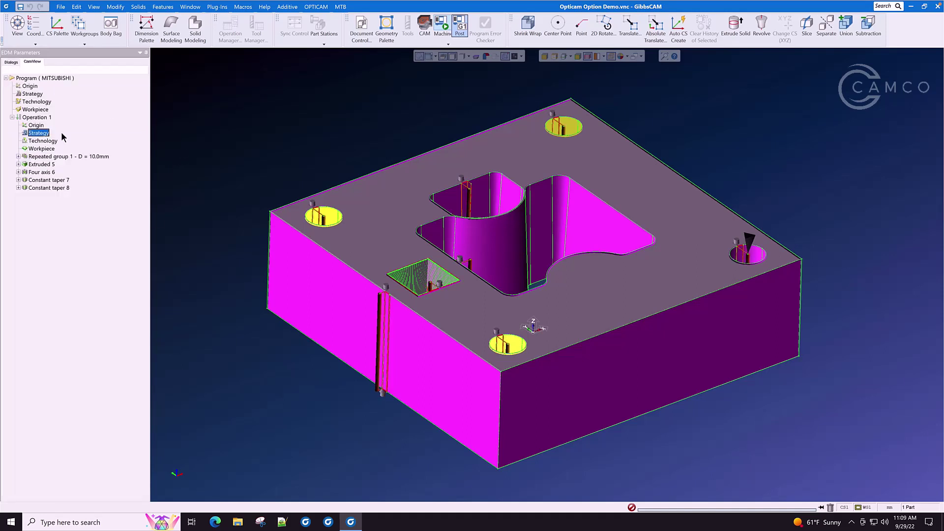
Play the graphic simulation of Operation 1 to check the changed feature order and bridge cut strategy.
{"action": "right_click", "coordinate": [34, 117]}
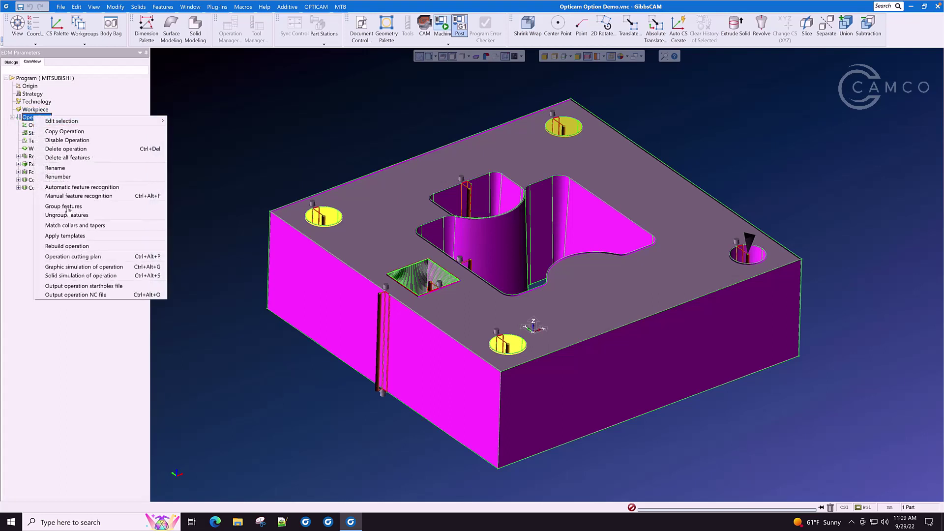
{"action": "left_click", "coordinate": [64, 266]}
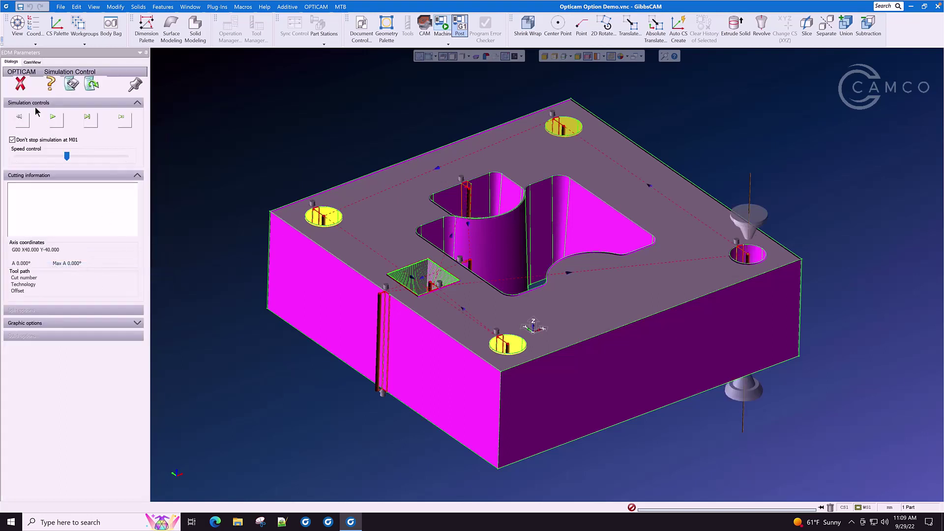
{"action": "left_click", "coordinate": [53, 118]}
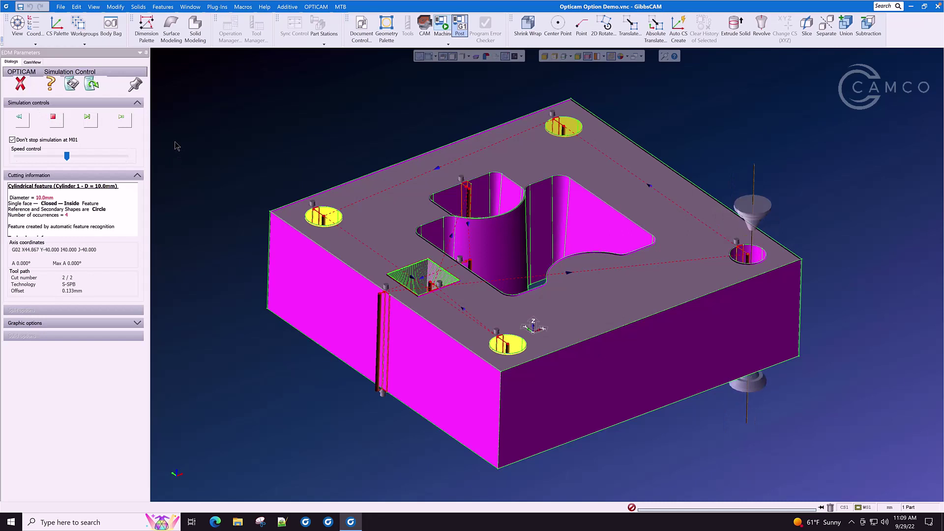